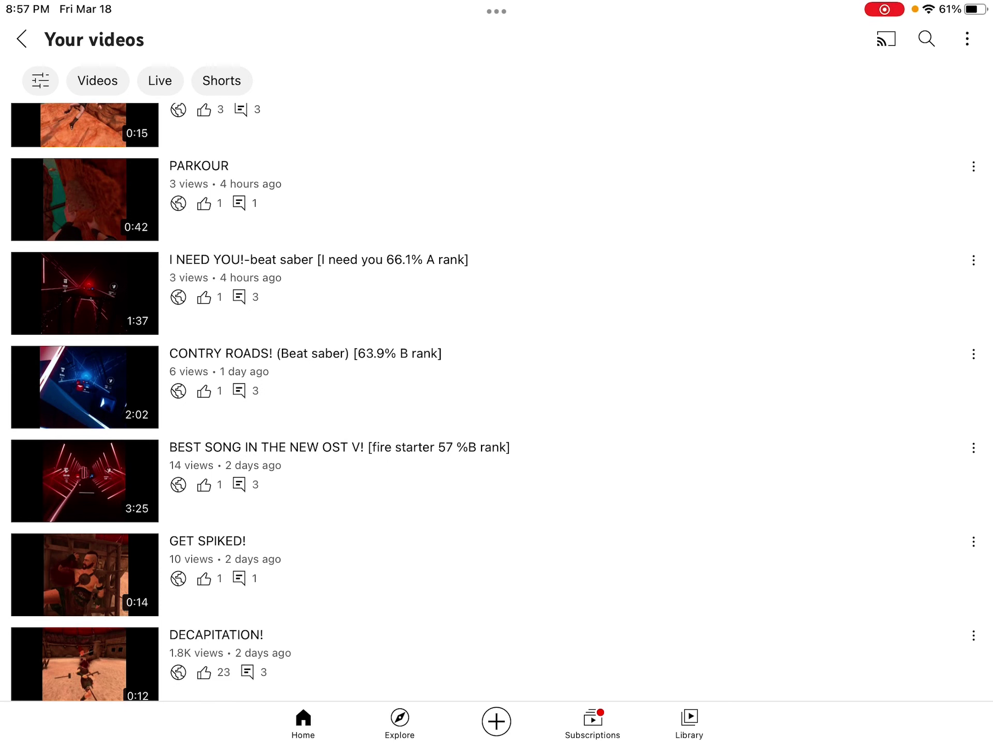
click(22, 40)
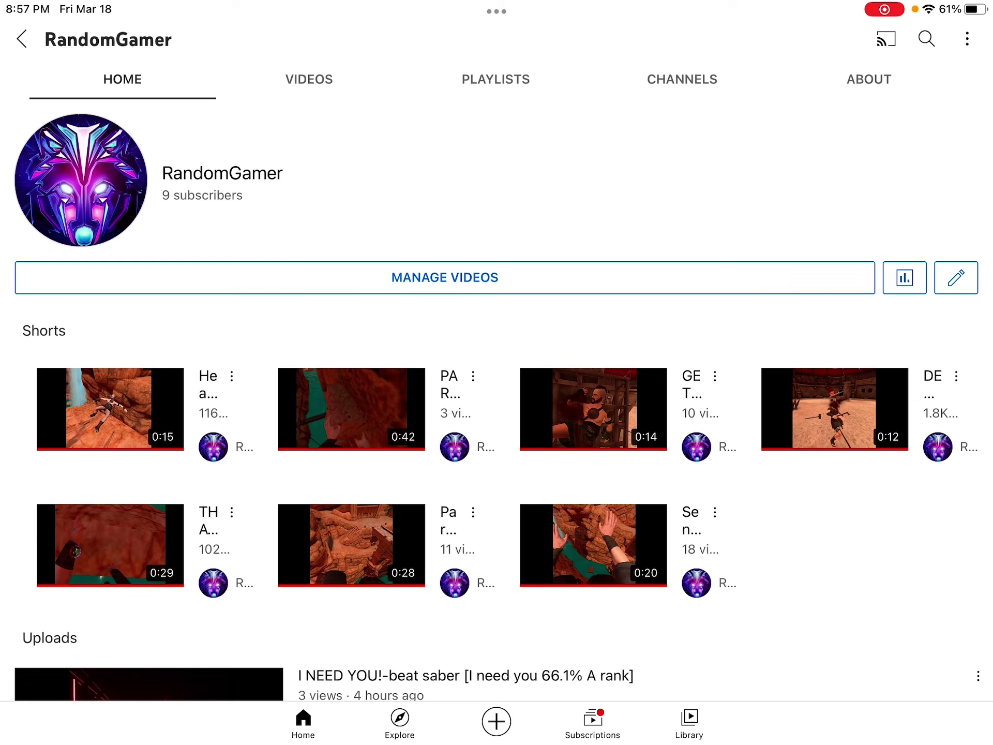
click(444, 277)
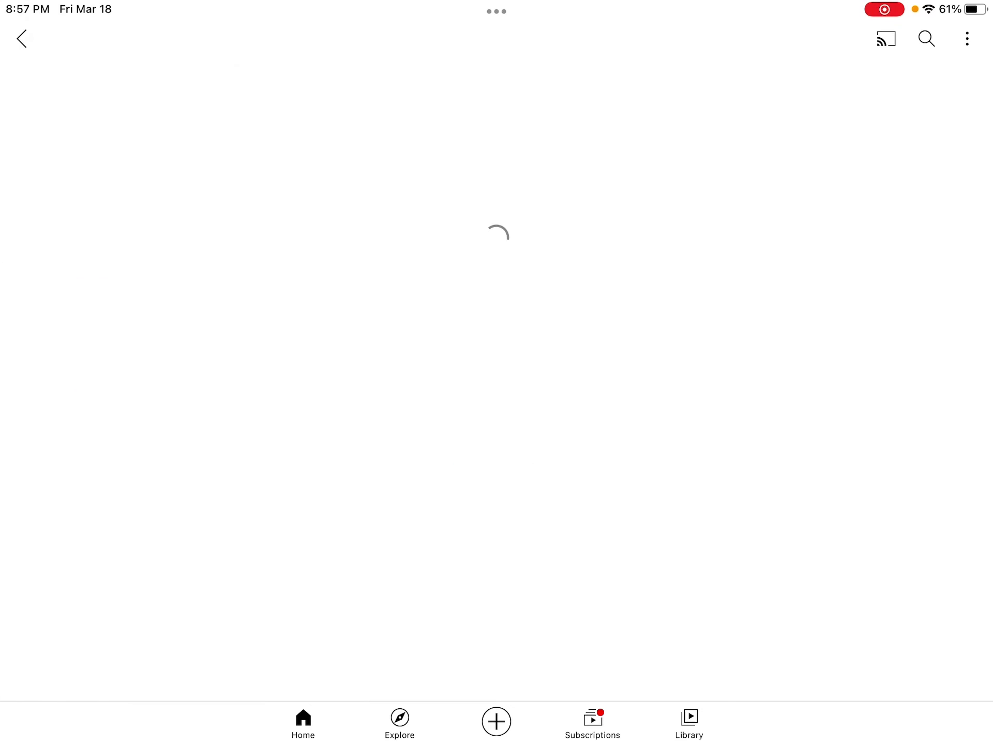
scroll(497, 403, down, 3)
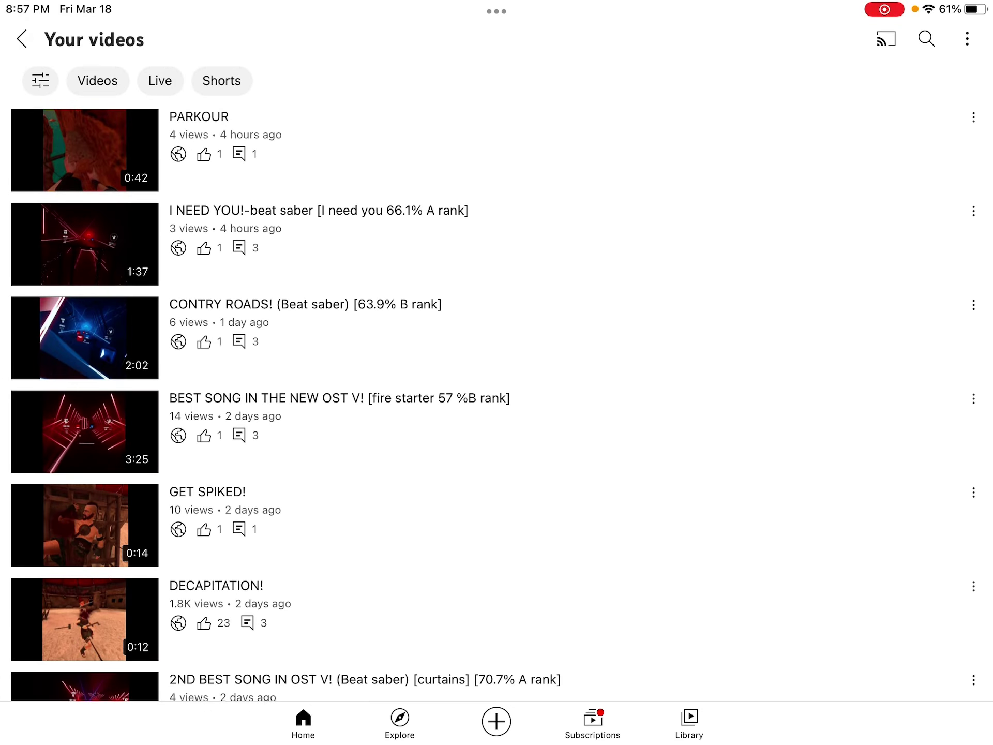
click(85, 619)
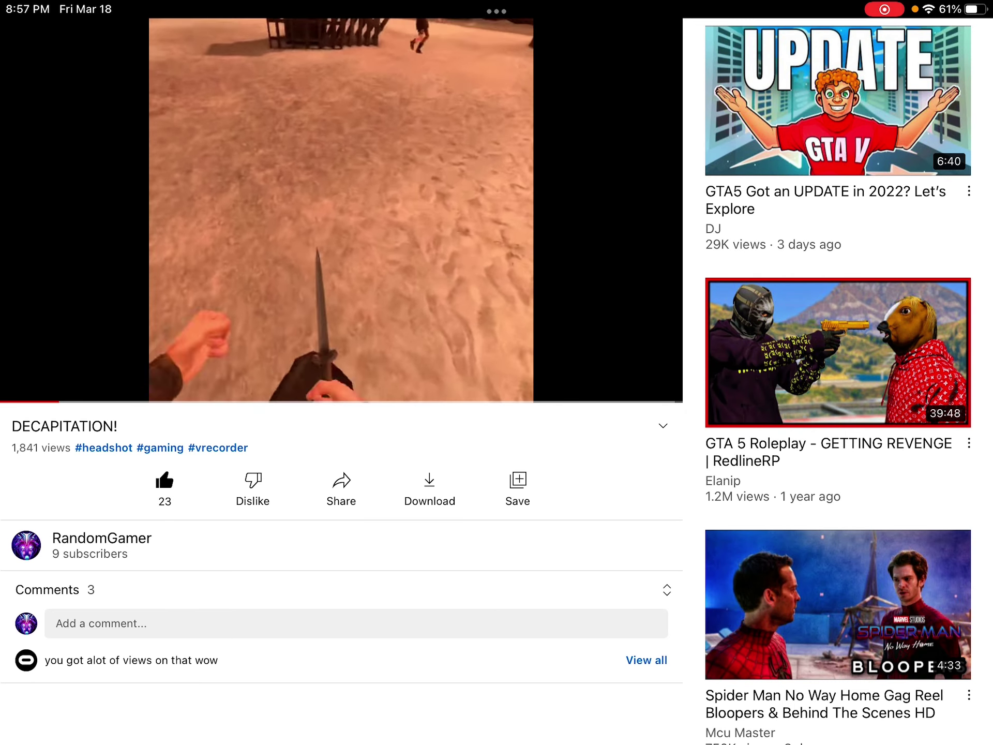
click(342, 210)
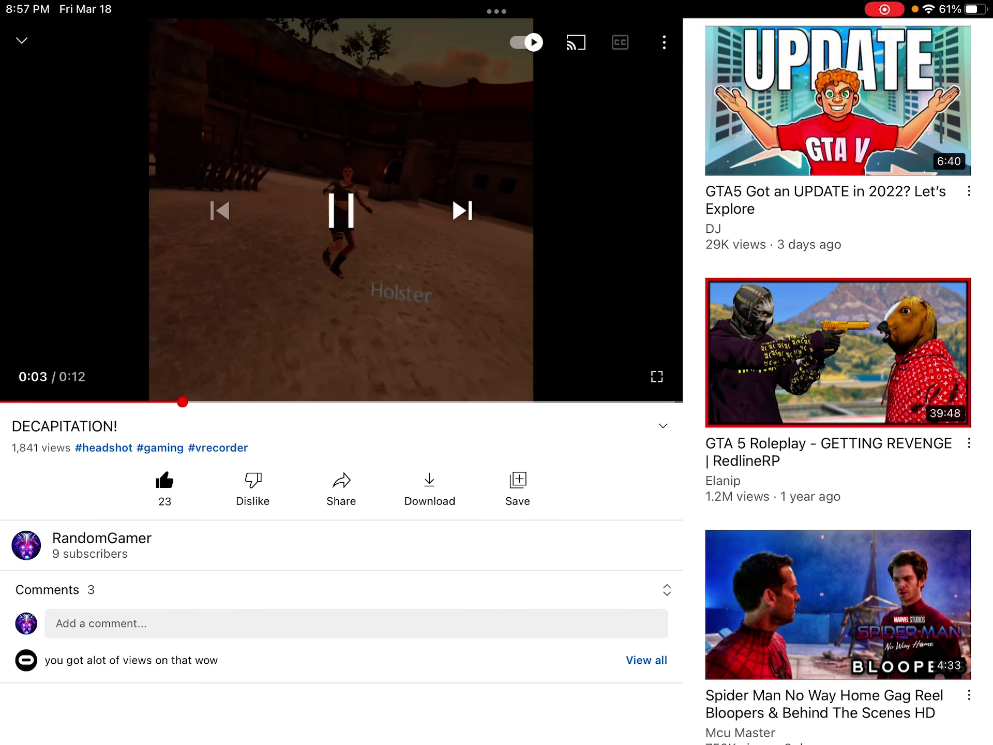
drag(341, 156, 341, 543)
Step: Leave the open video for the uploads list, then go back to the RandomGamer channel home page
click(970, 678)
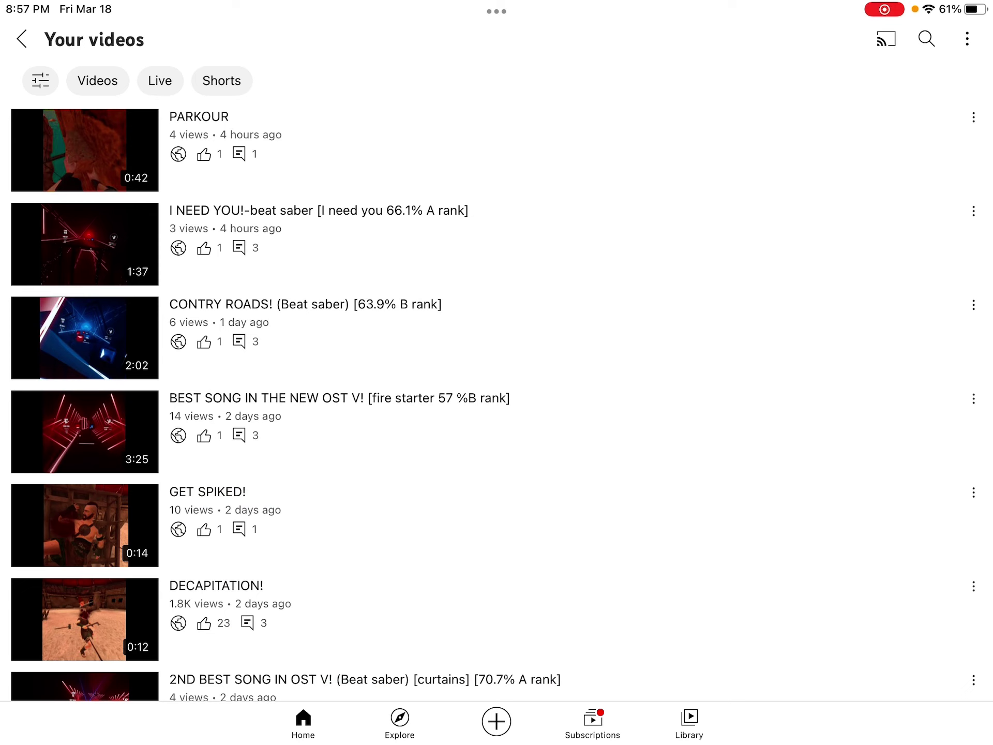
drag(497, 465, 497, 403)
drag(497, 311, 496, 543)
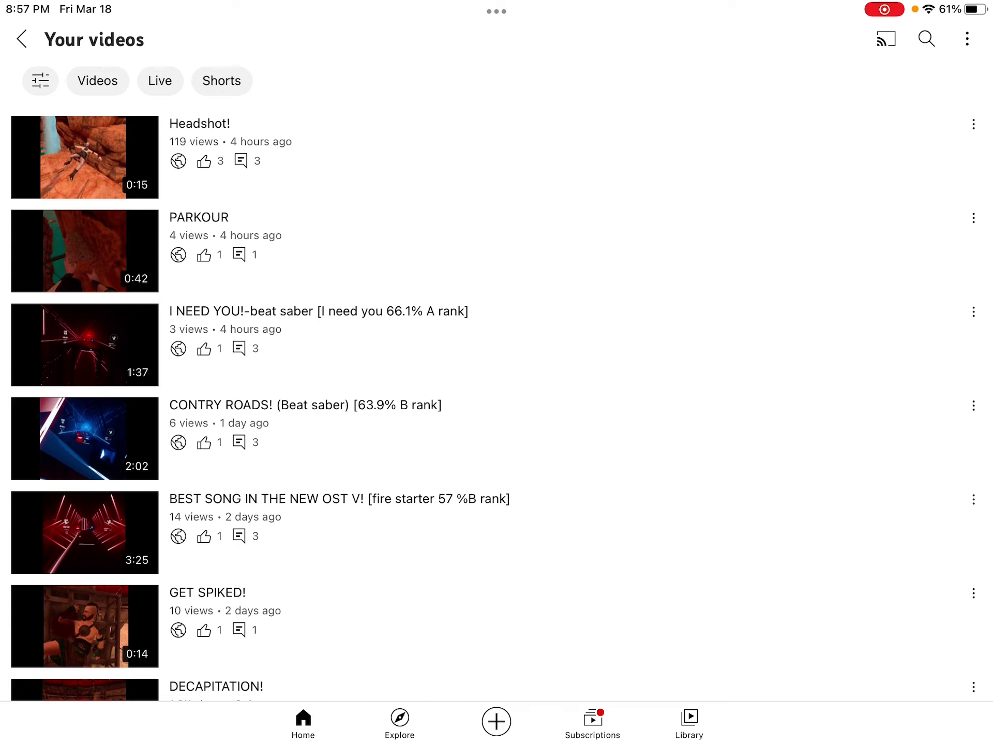
scroll(497, 404, down, 5)
scroll(496, 403, down, 3)
scroll(497, 404, down, 3)
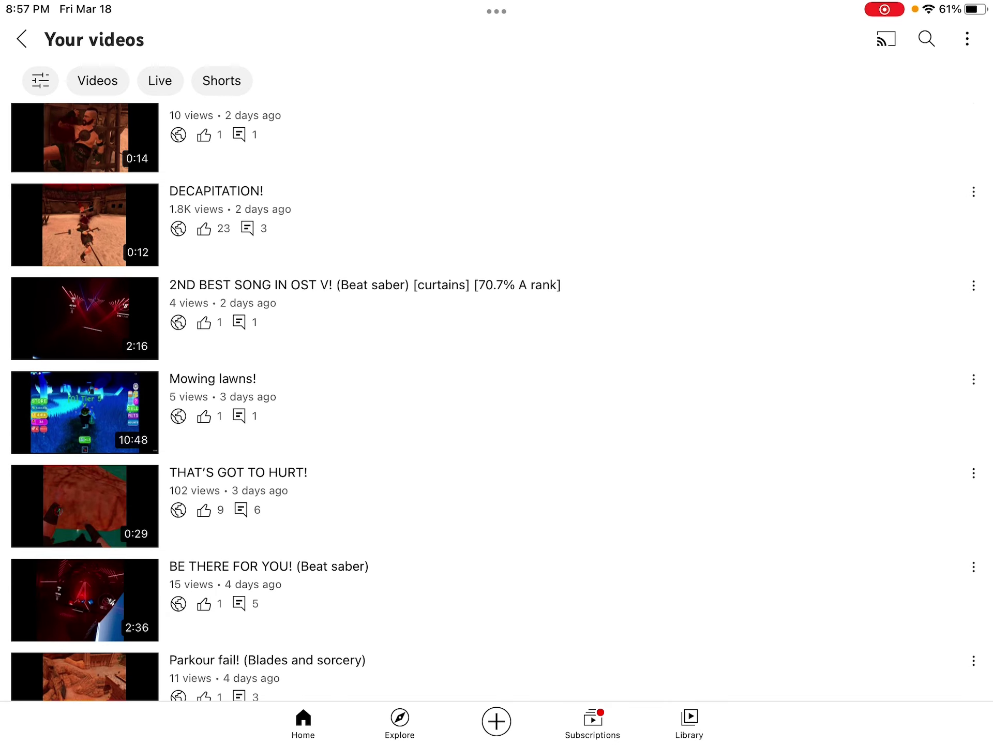
scroll(497, 403, down, 2)
scroll(497, 403, down, 1)
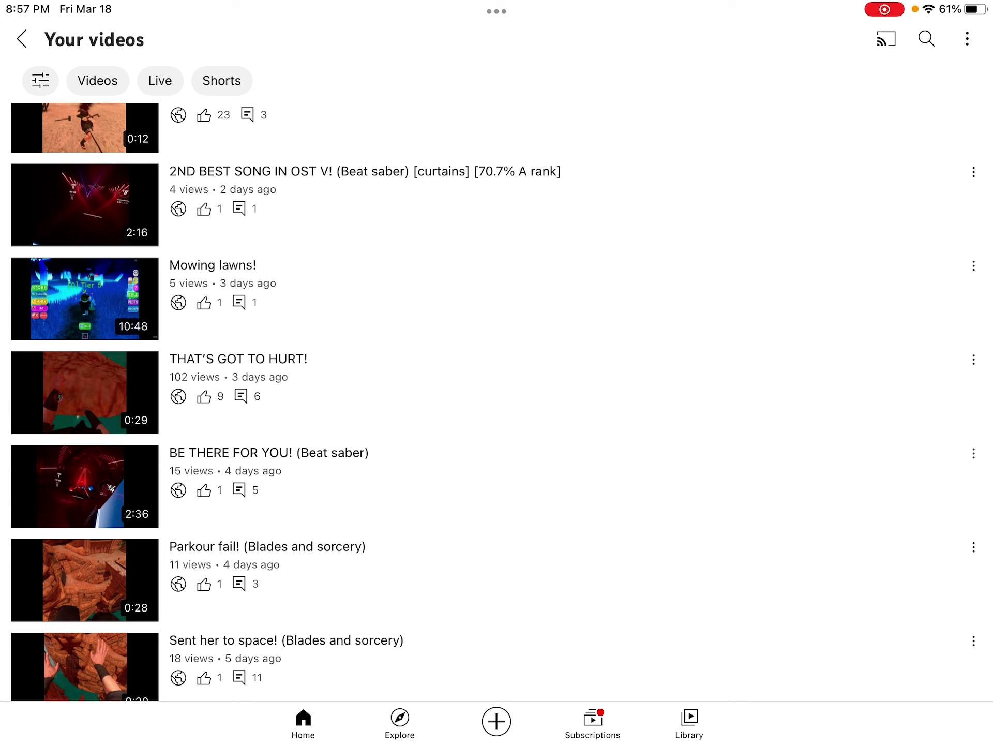
scroll(496, 404, up, 10)
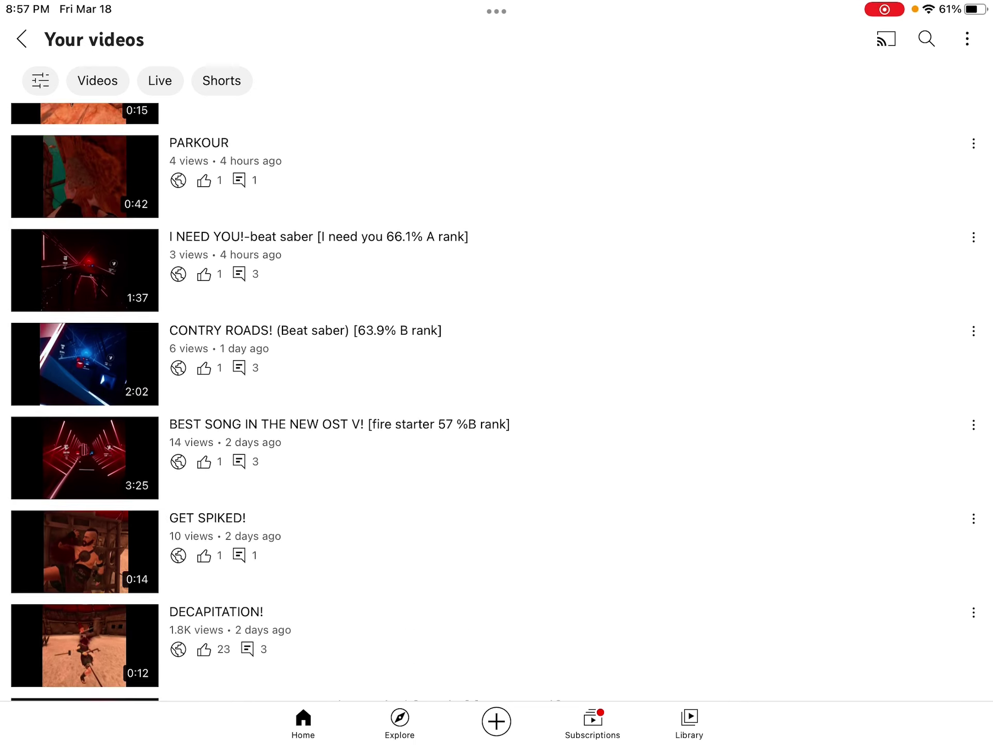
scroll(497, 404, up, 1)
click(22, 39)
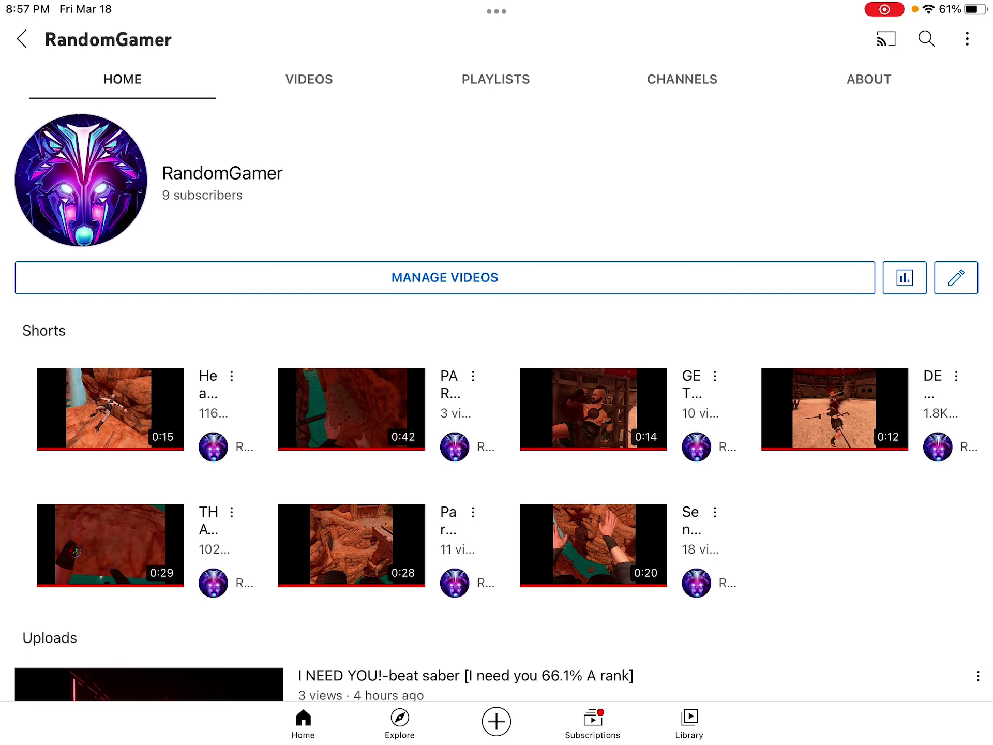
scroll(497, 404, down, 3)
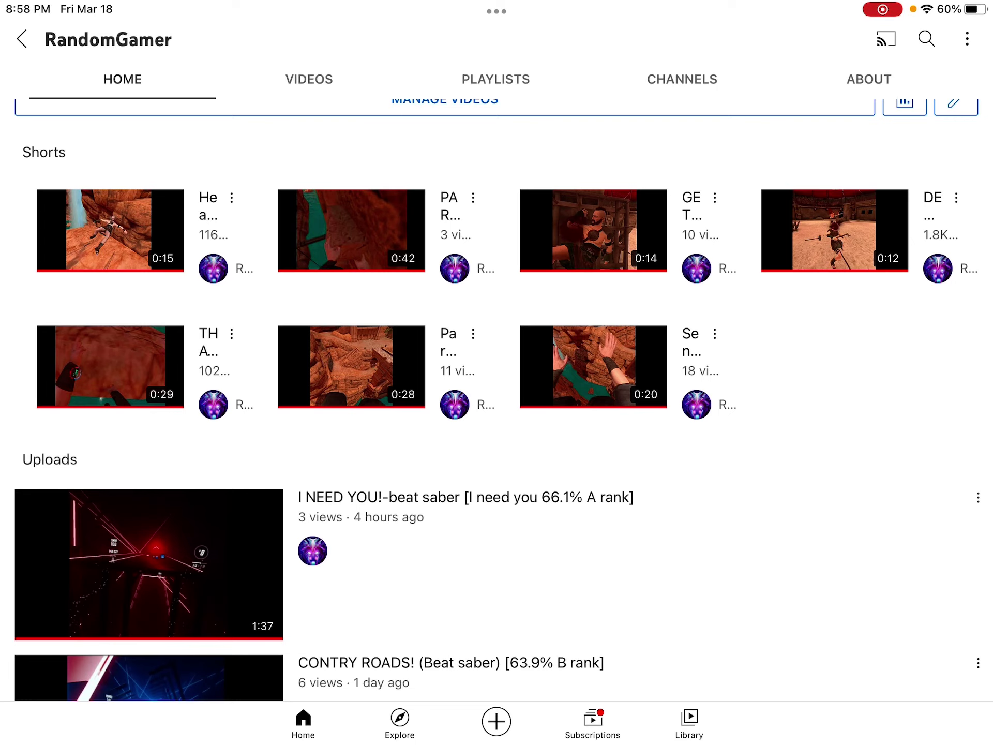
scroll(496, 388, up, 3)
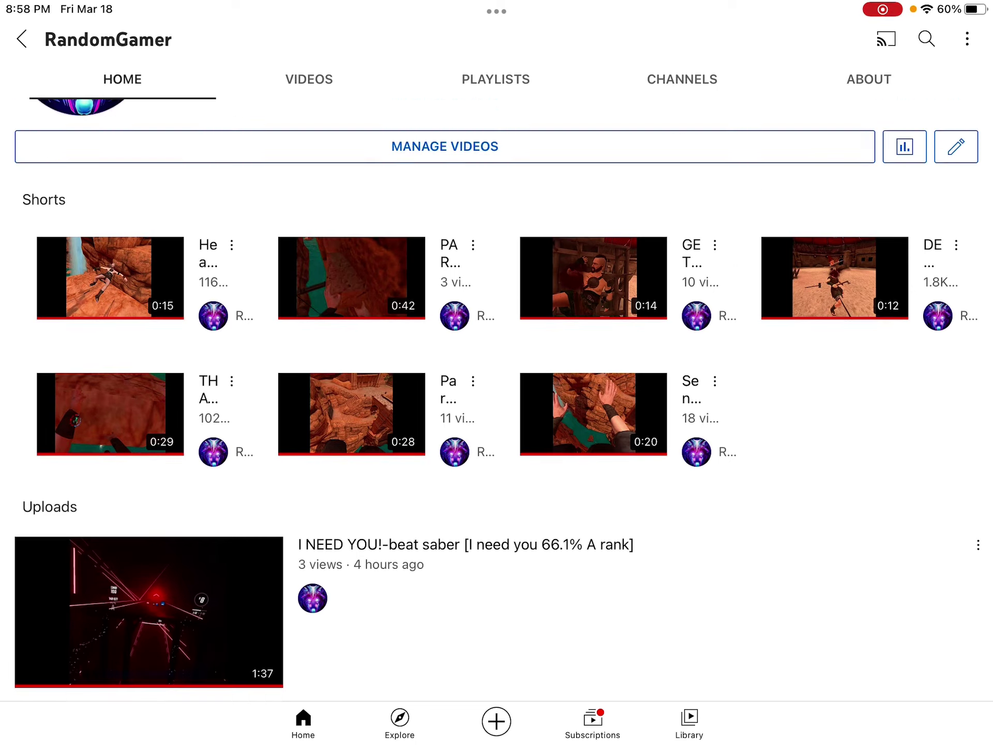